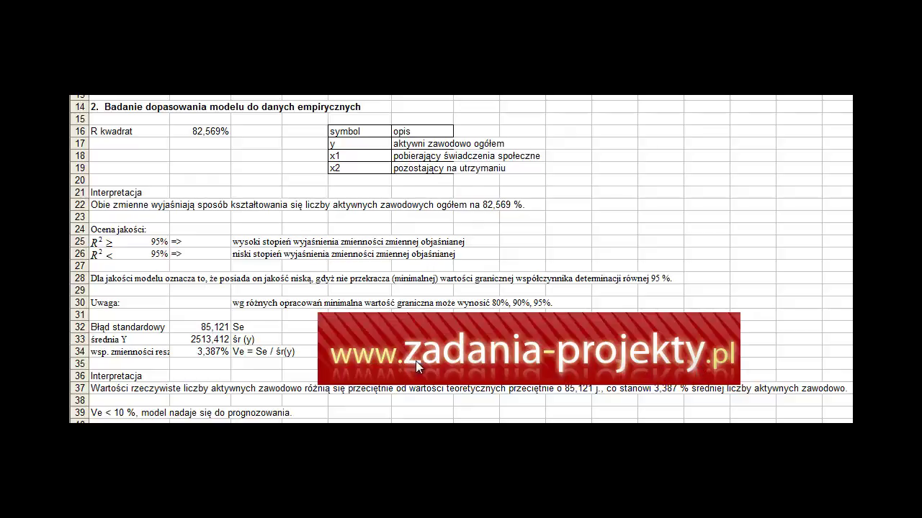
# Nudge the zadania-projekty banner image a few pixels up and right, then deselect it
pyautogui.click(627, 363)
pyautogui.moveTo(462, 348); pyautogui.dragTo(464, 344)
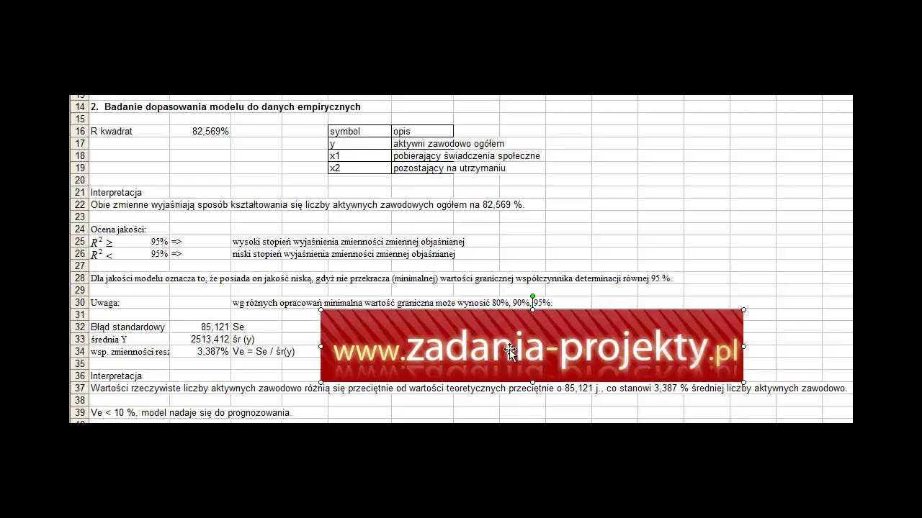
pyautogui.click(148, 108)
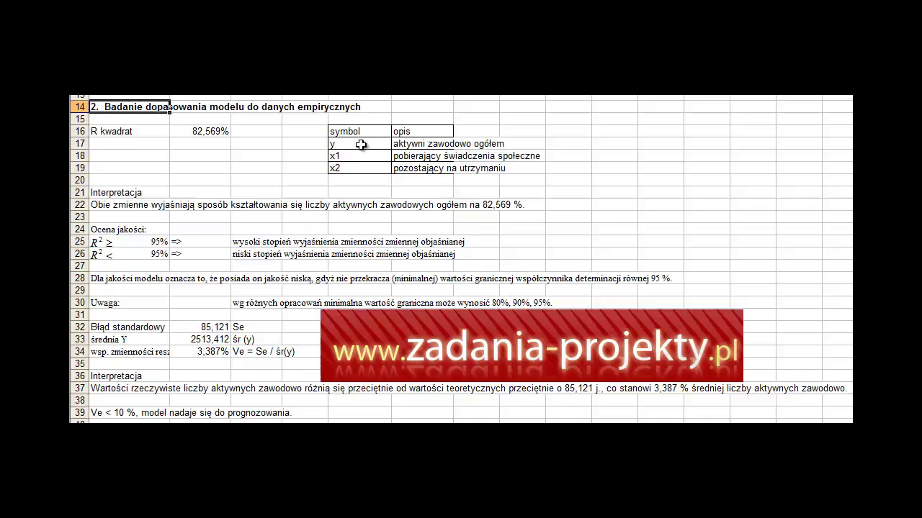
pyautogui.click(113, 132)
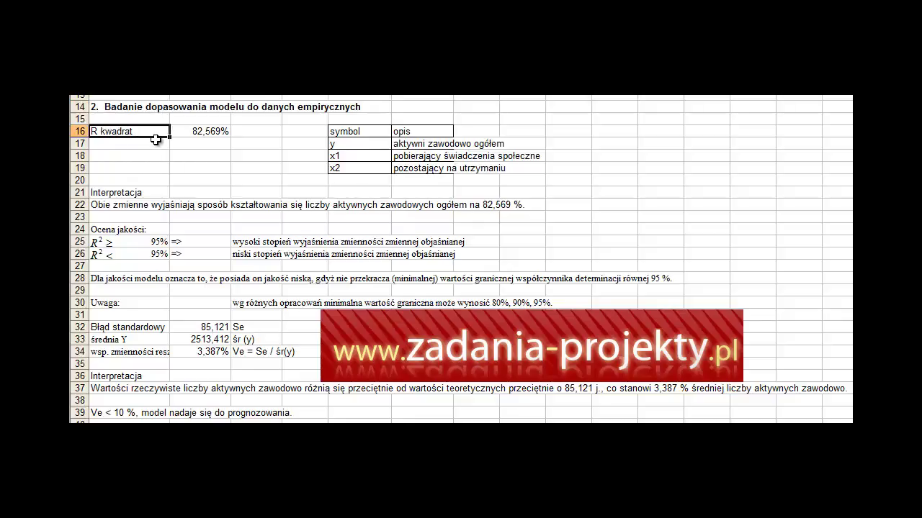
pyautogui.click(206, 136)
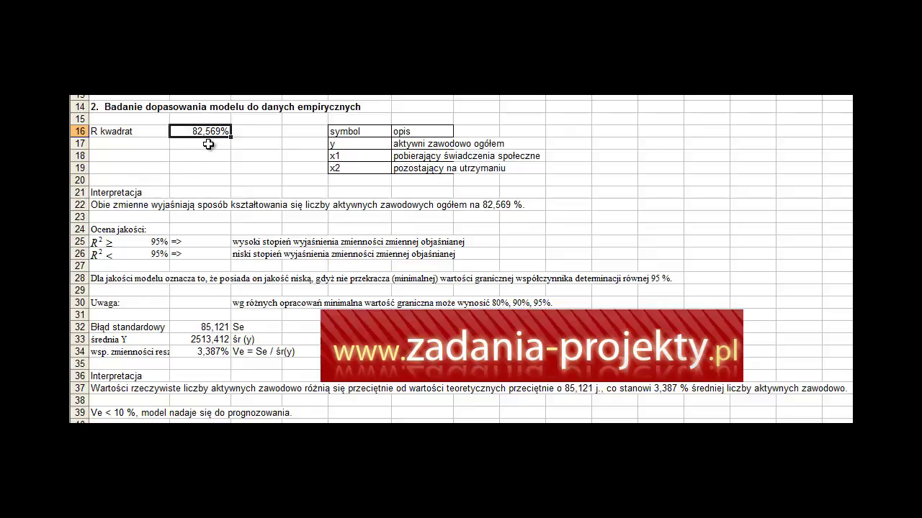
pyautogui.moveTo(417, 157); pyautogui.dragTo(414, 171)
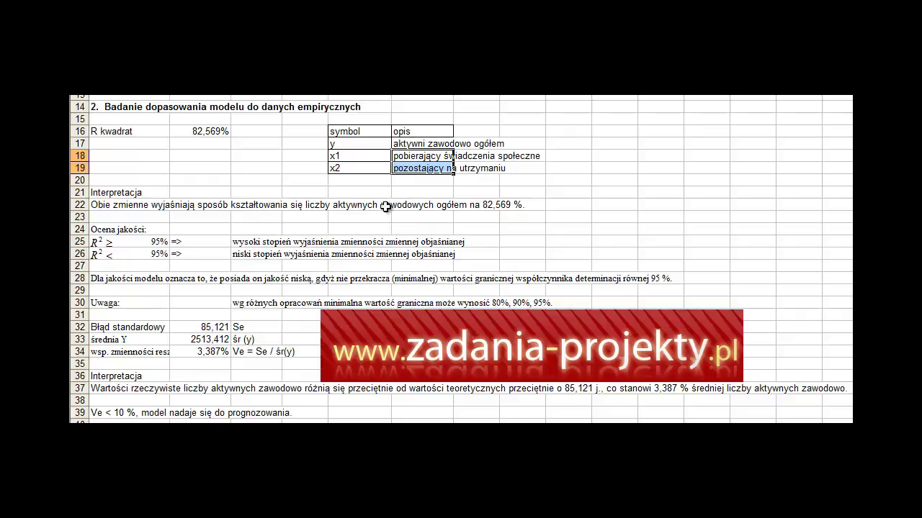
pyautogui.click(395, 144)
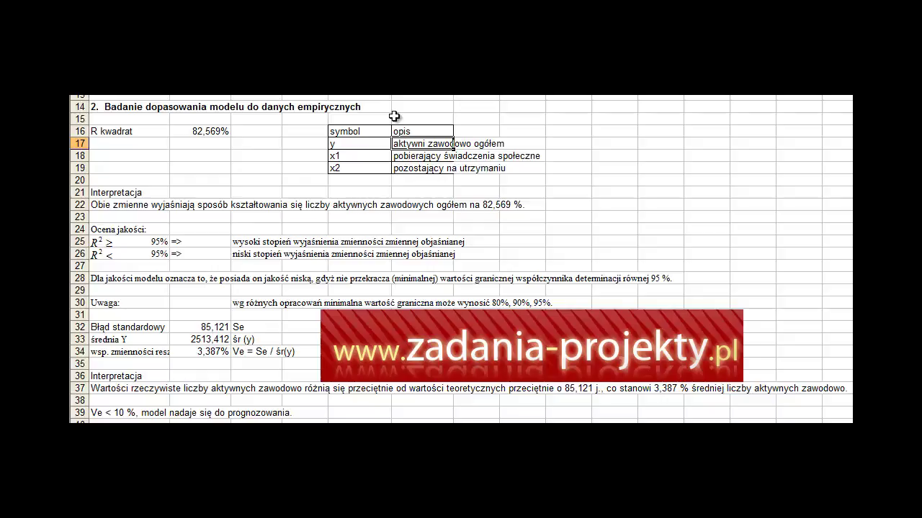
pyautogui.click(400, 160)
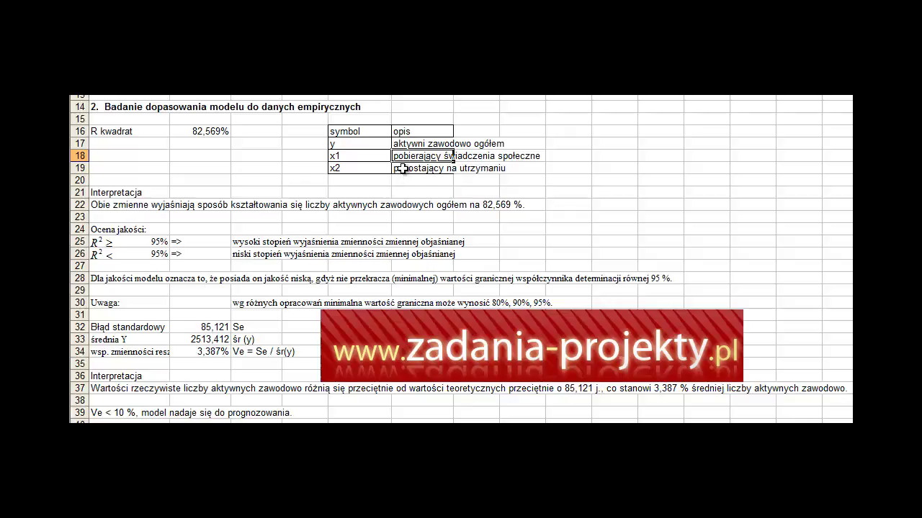
pyautogui.click(400, 172)
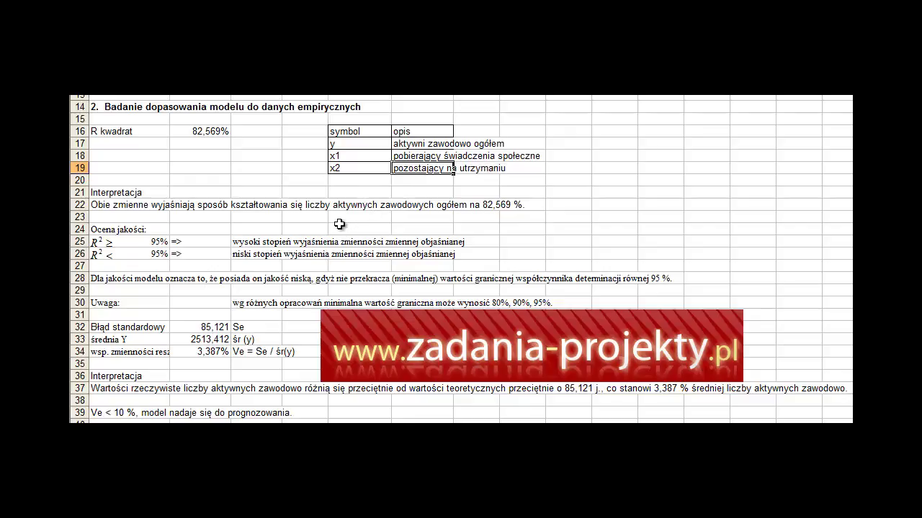
pyautogui.click(192, 131)
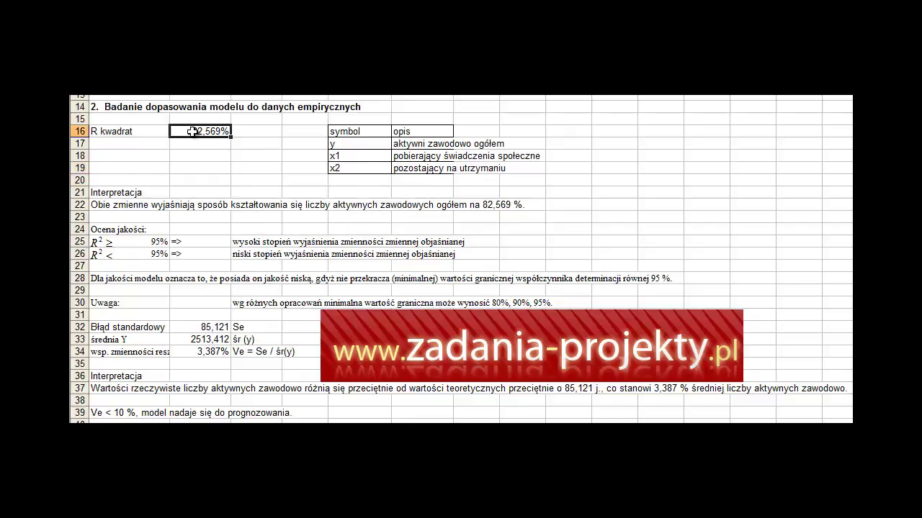
pyautogui.click(399, 143)
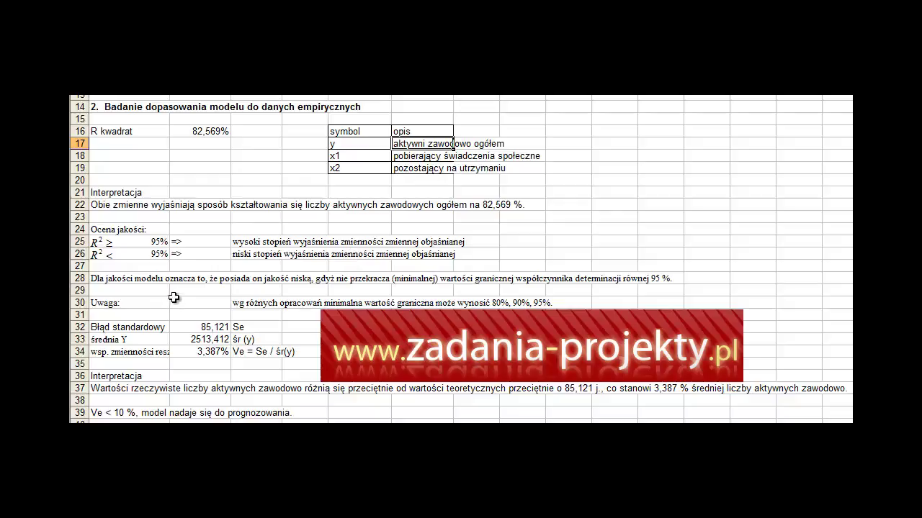
pyautogui.click(110, 207)
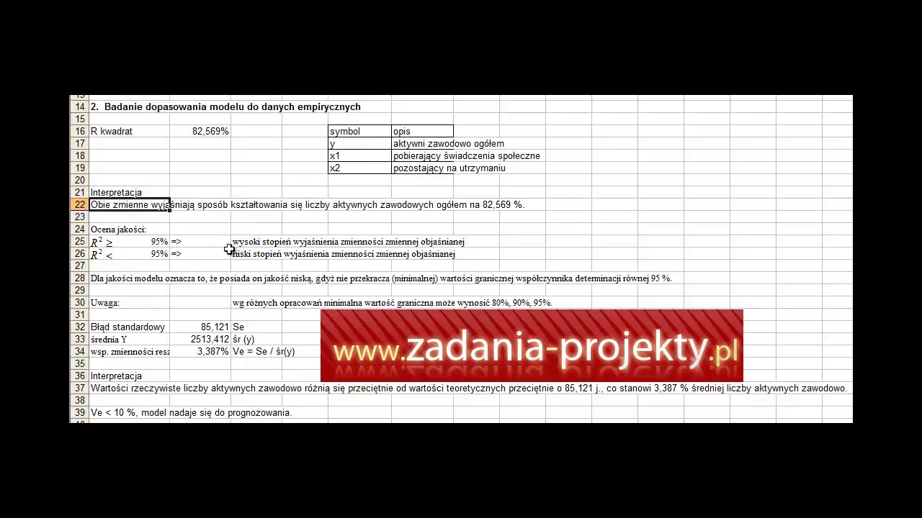
pyautogui.moveTo(421, 155); pyautogui.dragTo(424, 172)
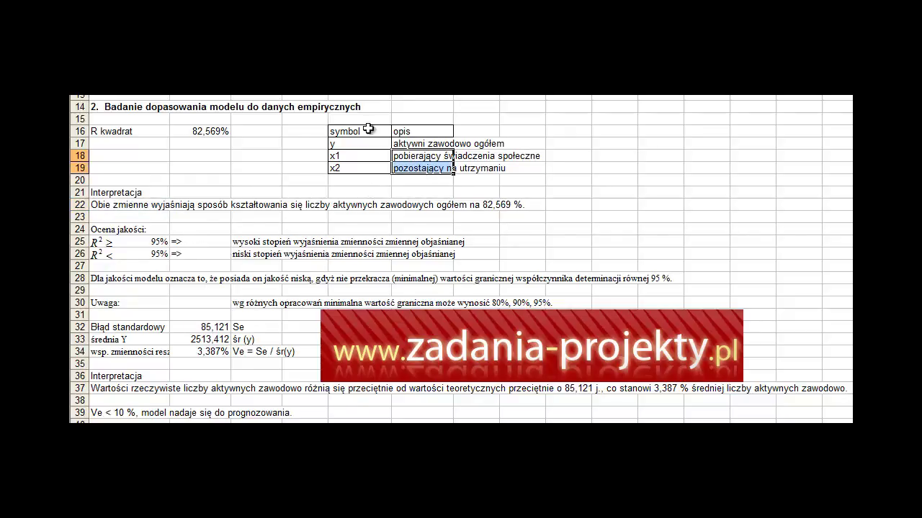
pyautogui.click(423, 142)
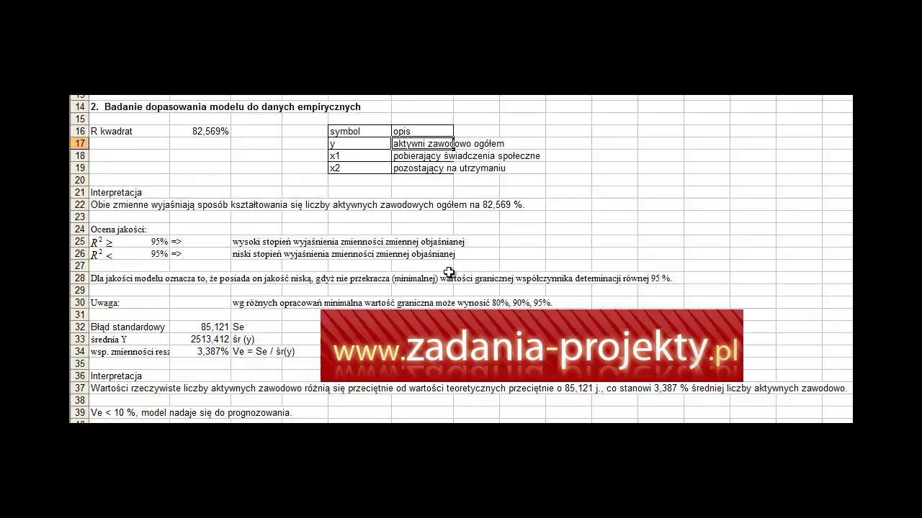
pyautogui.click(118, 302)
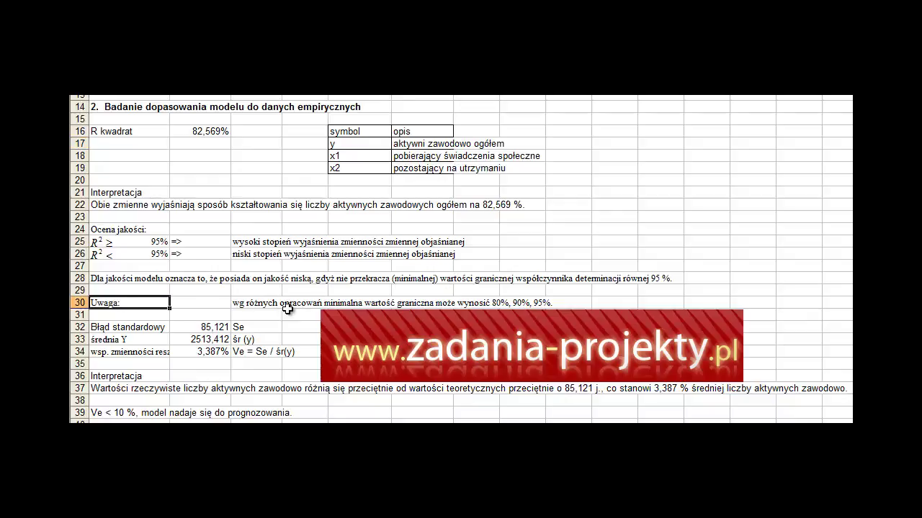
pyautogui.click(248, 303)
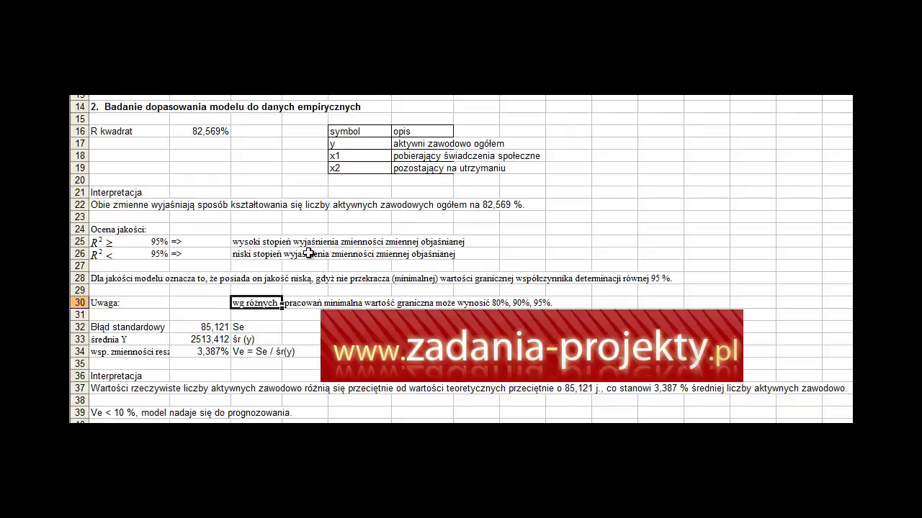
pyautogui.moveTo(196, 132); pyautogui.dragTo(151, 132)
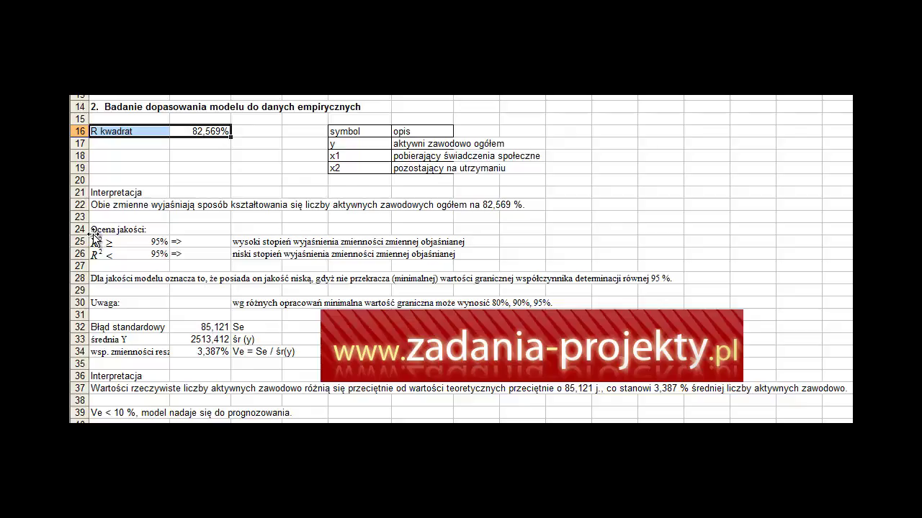
pyautogui.click(248, 256)
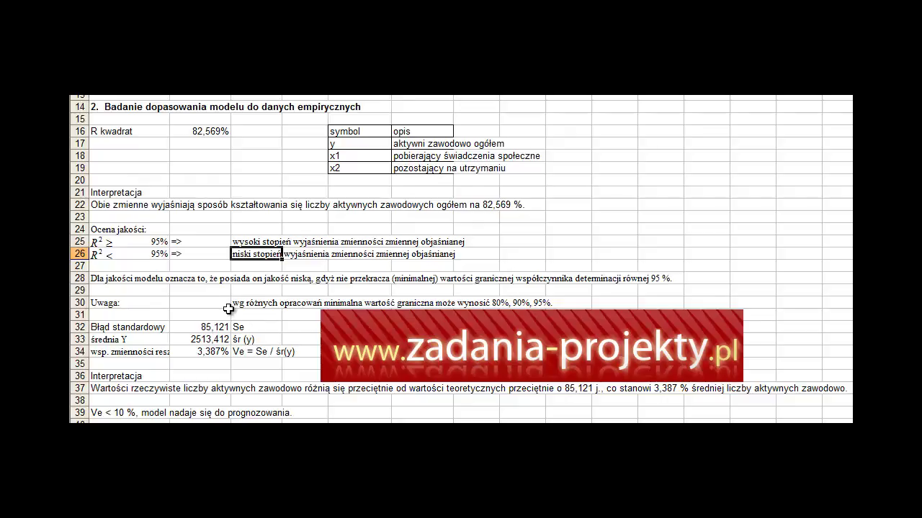
# Make the 'Ve = Se / śr(y)' formula text in row 34 bold
pyautogui.click(112, 106)
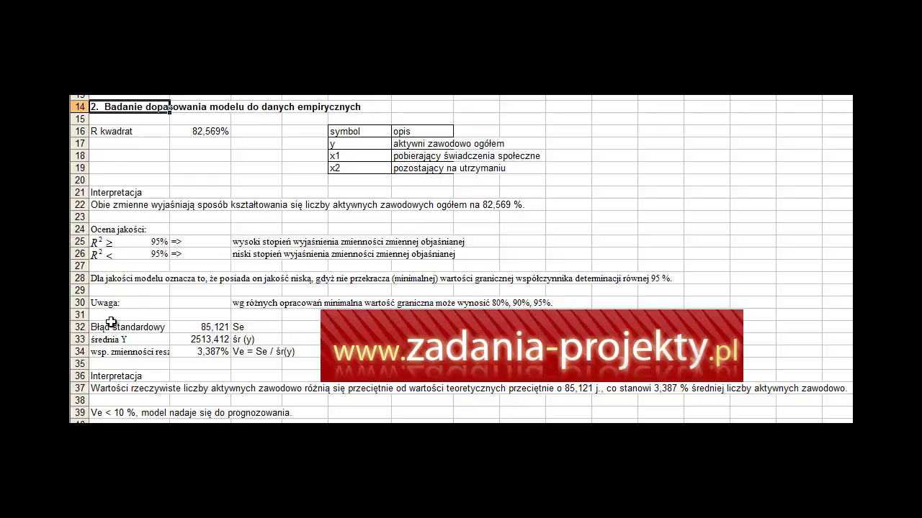
pyautogui.click(109, 353)
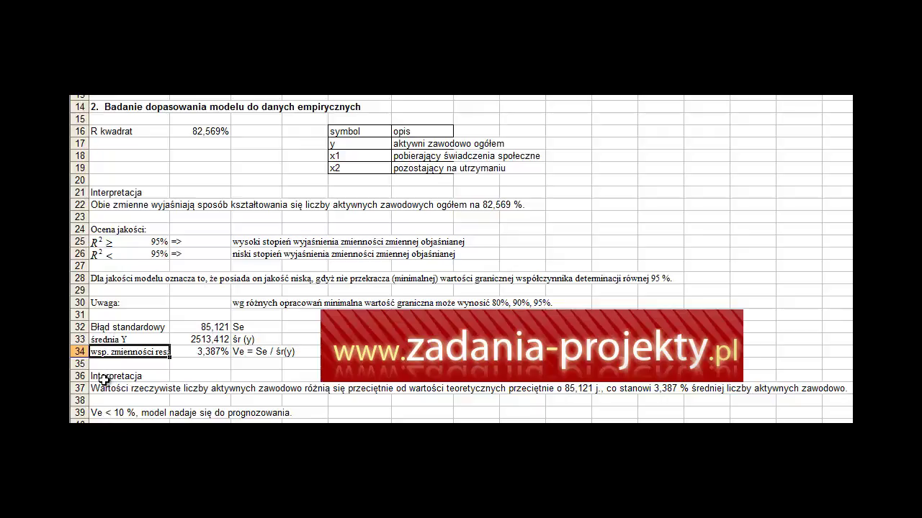
pyautogui.click(261, 353)
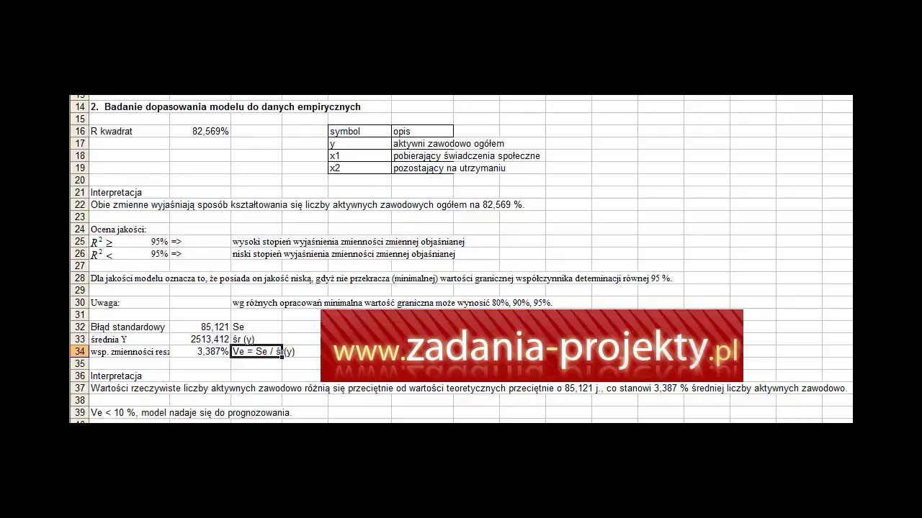
pyautogui.hotkey('ctrl', 'b')
pyautogui.click(133, 328)
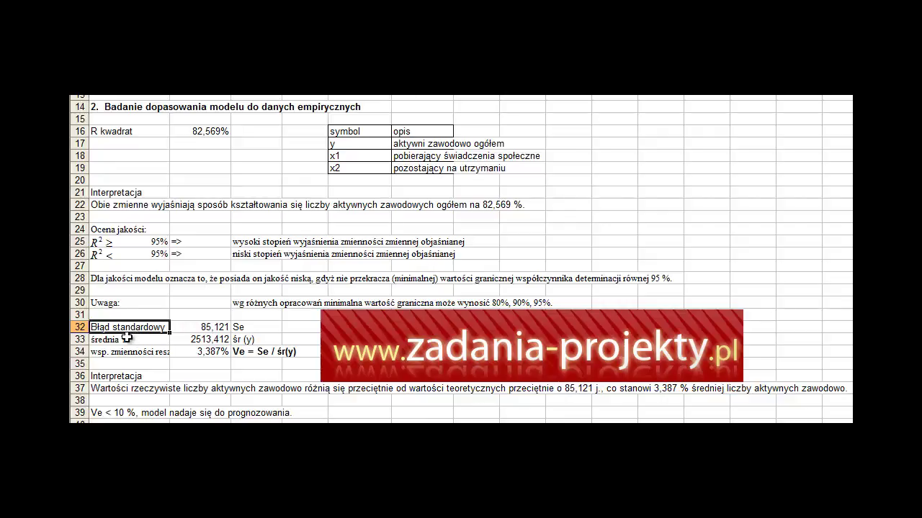
pyautogui.click(125, 339)
pyautogui.write('Y')
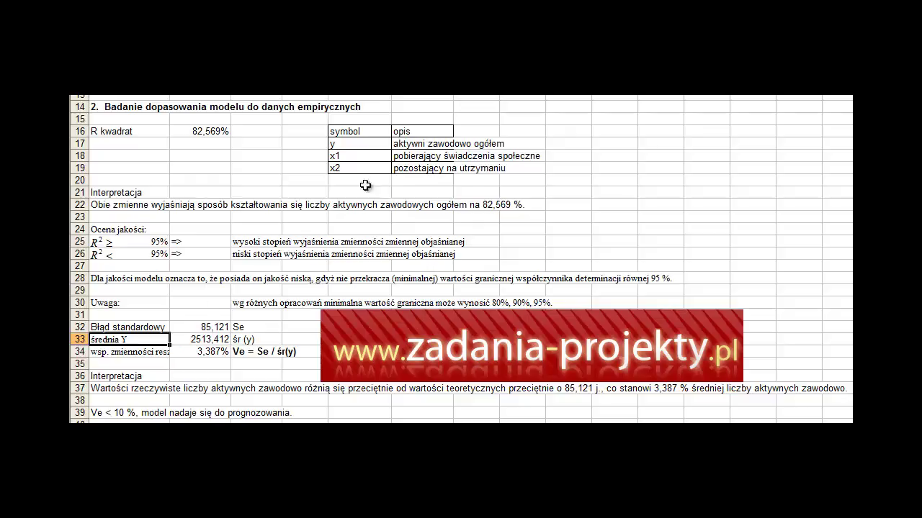
pyautogui.click(416, 143)
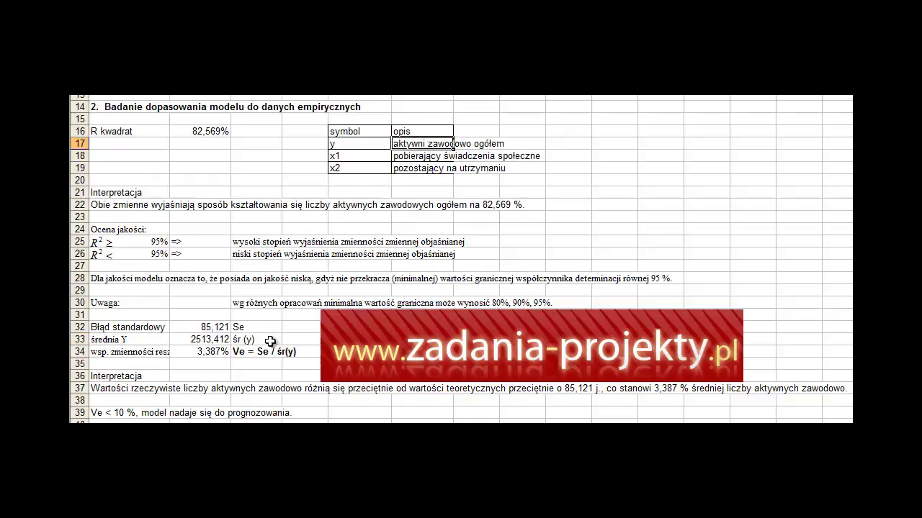
pyautogui.click(207, 328)
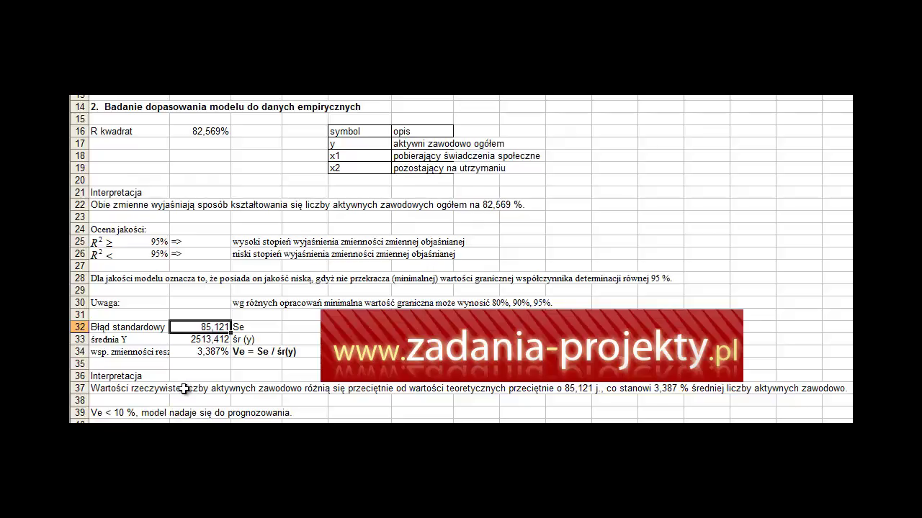
pyautogui.click(200, 341)
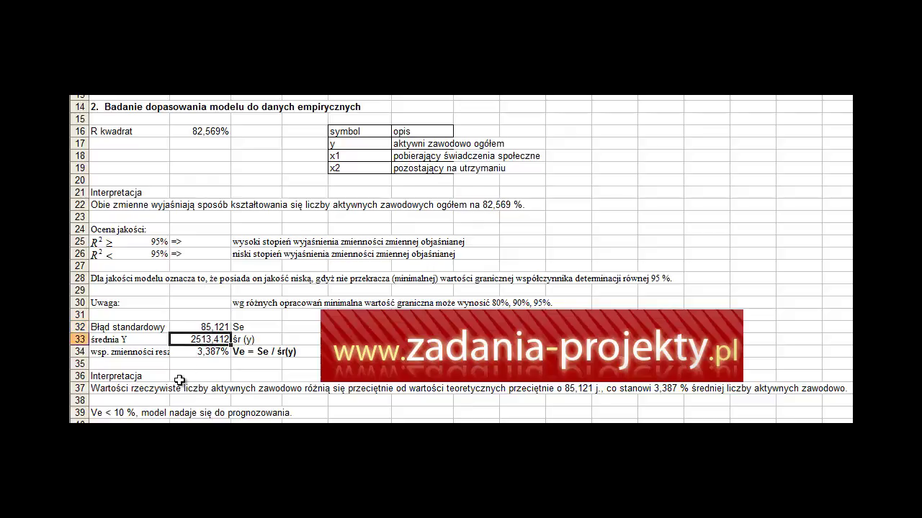
pyautogui.click(204, 325)
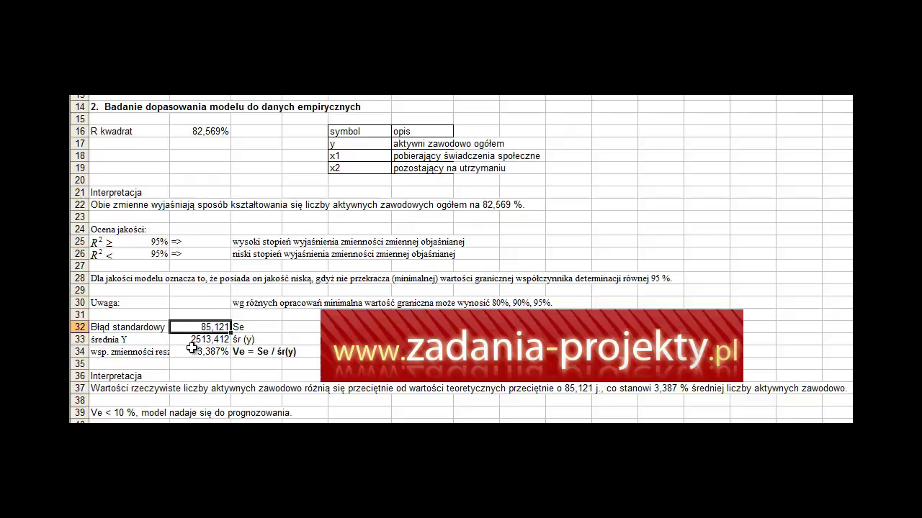
pyautogui.click(200, 338)
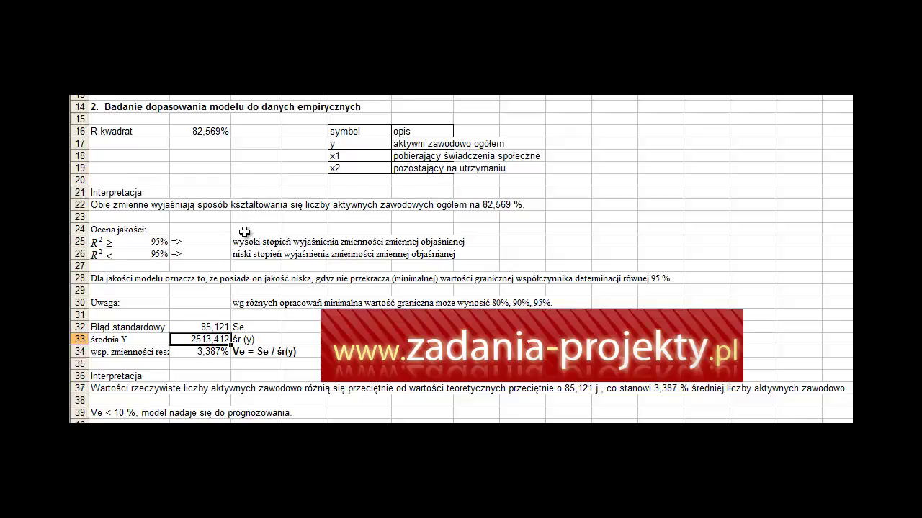
pyautogui.click(209, 354)
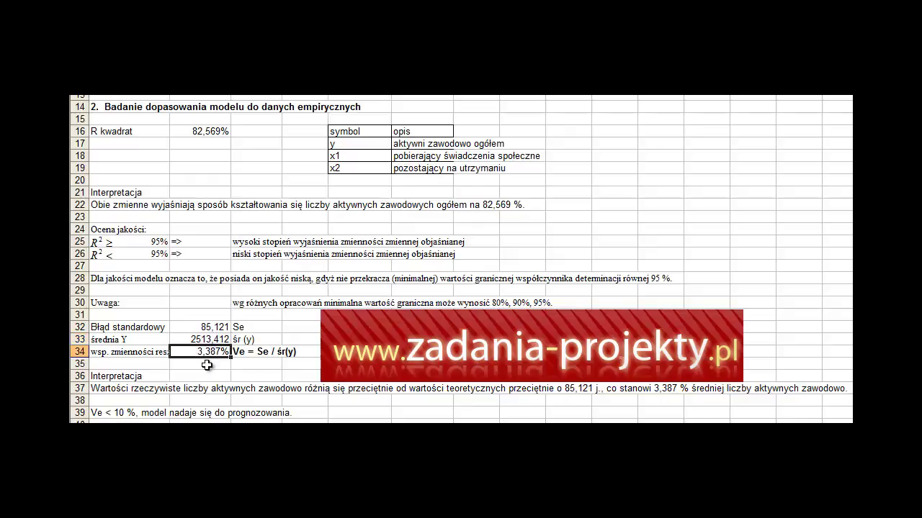
pyautogui.click(219, 328)
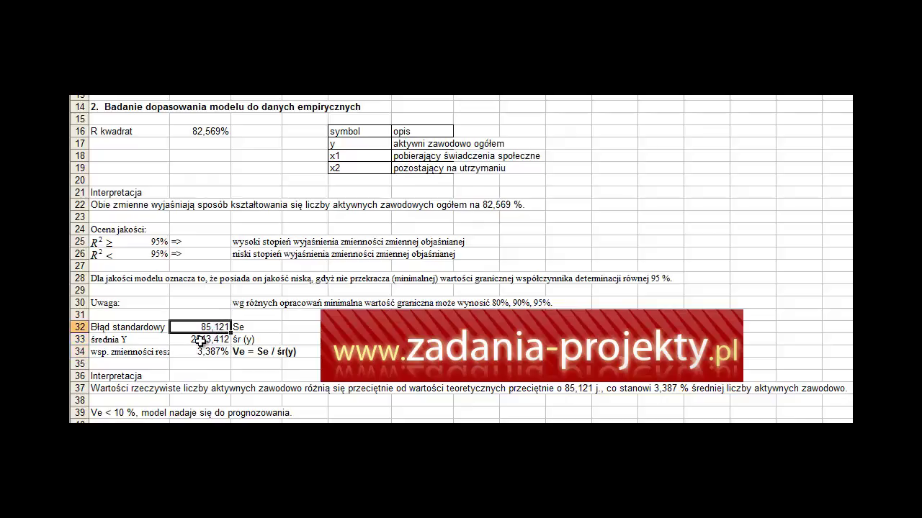
pyautogui.click(195, 340)
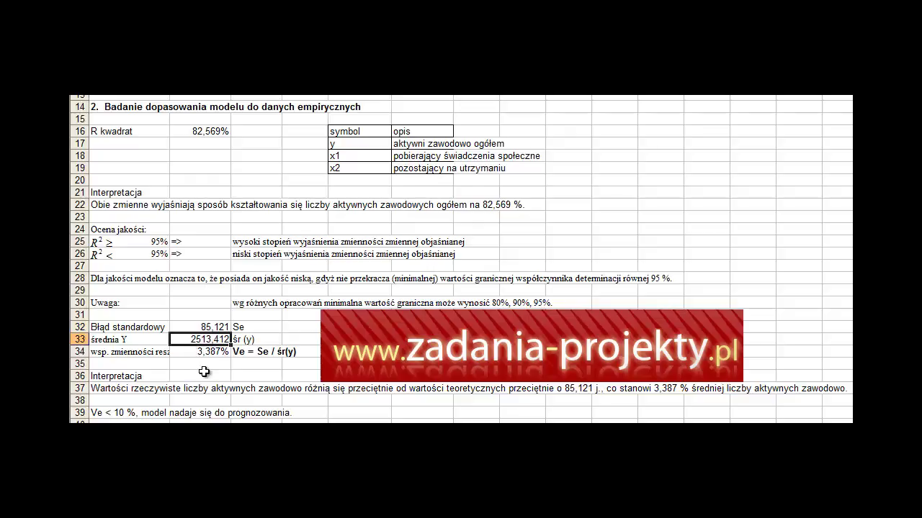
pyautogui.click(218, 354)
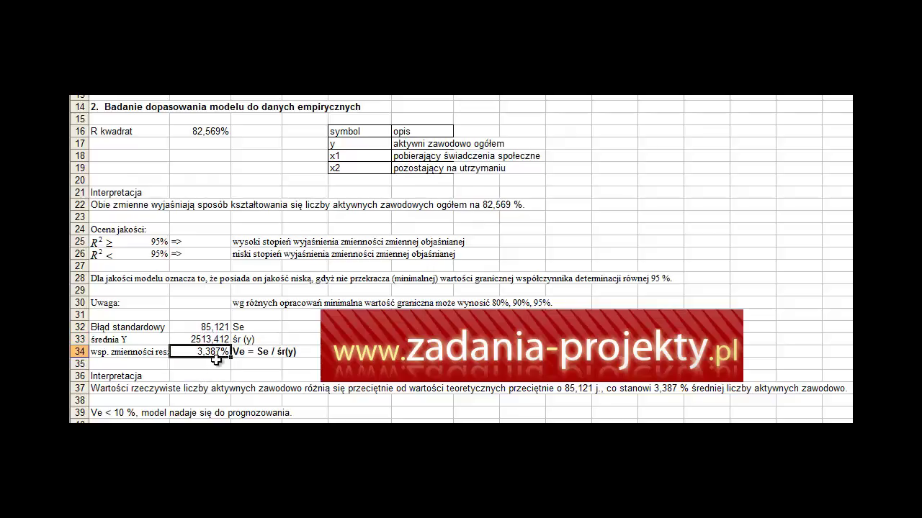
pyautogui.click(113, 414)
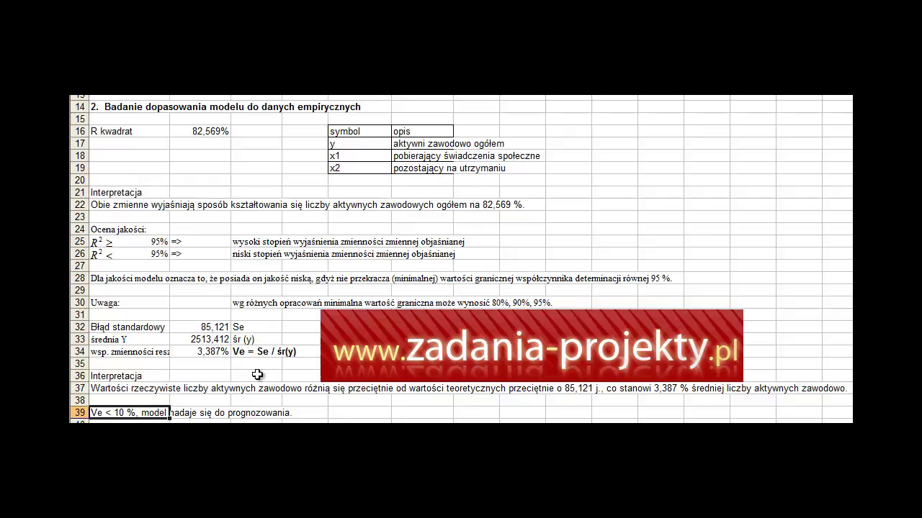
pyautogui.click(149, 391)
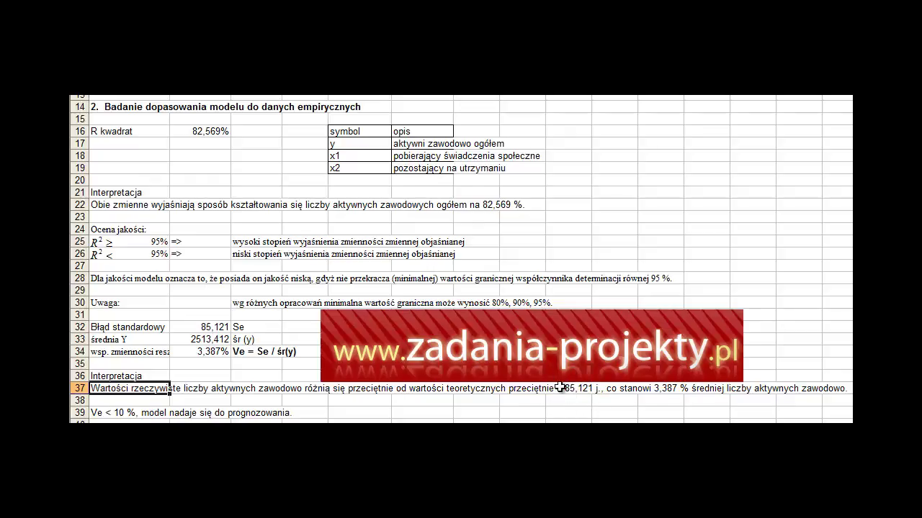
pyautogui.click(197, 328)
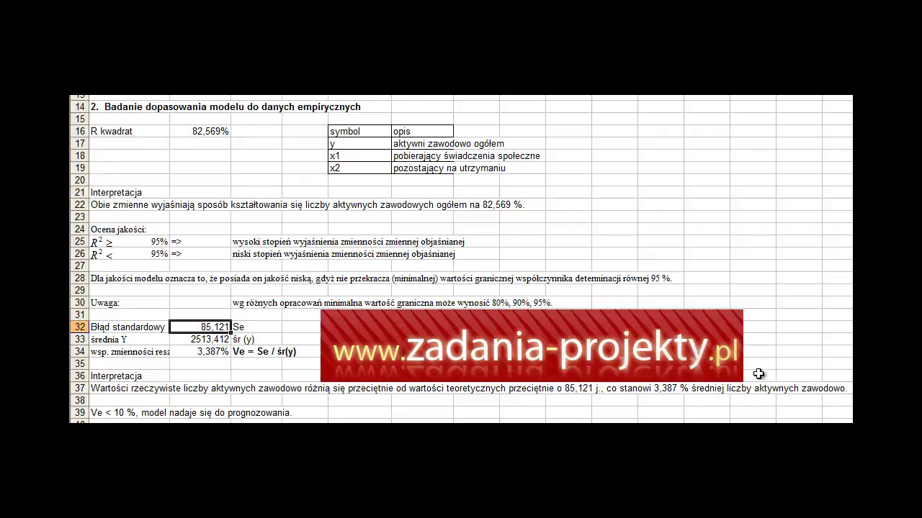
pyautogui.click(128, 410)
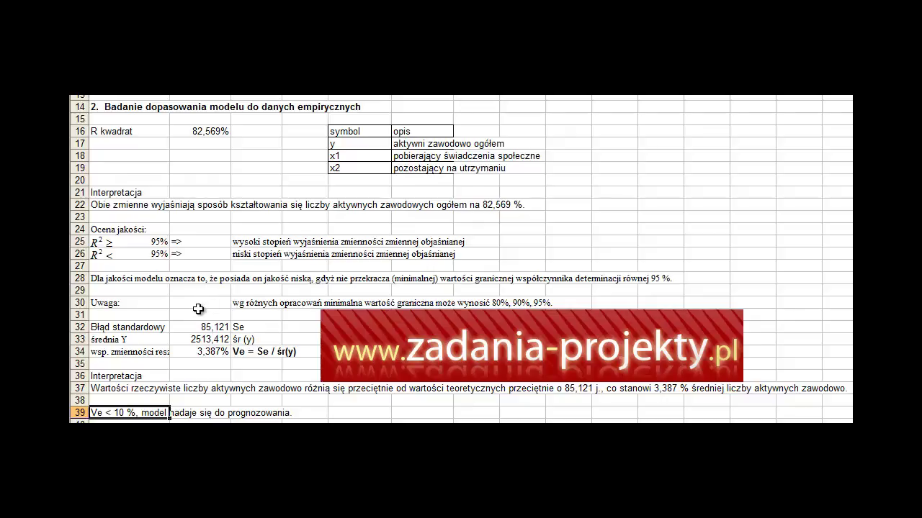
pyautogui.click(209, 132)
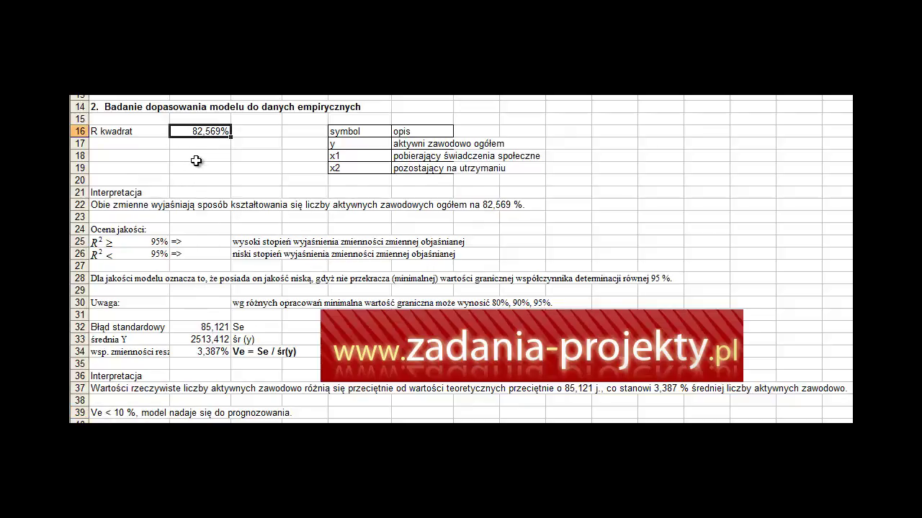
pyautogui.moveTo(160, 131); pyautogui.dragTo(180, 135)
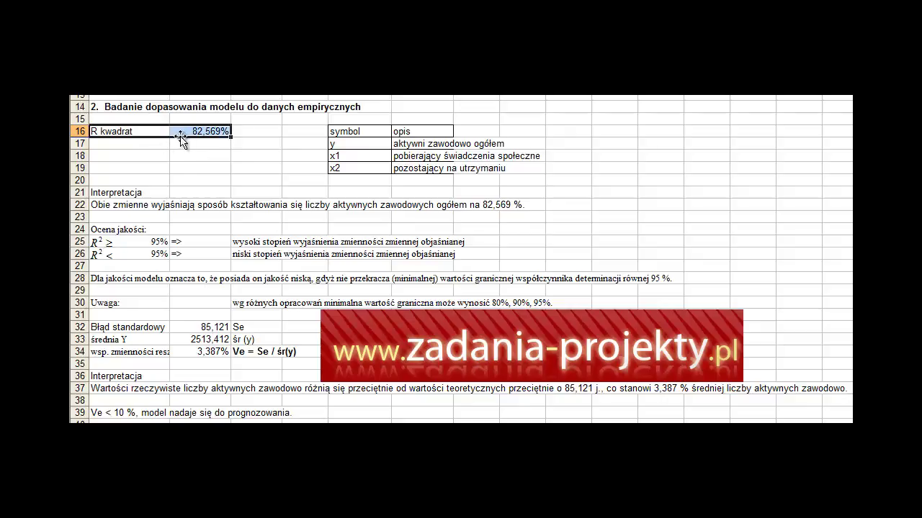
pyautogui.moveTo(115, 353); pyautogui.dragTo(192, 351)
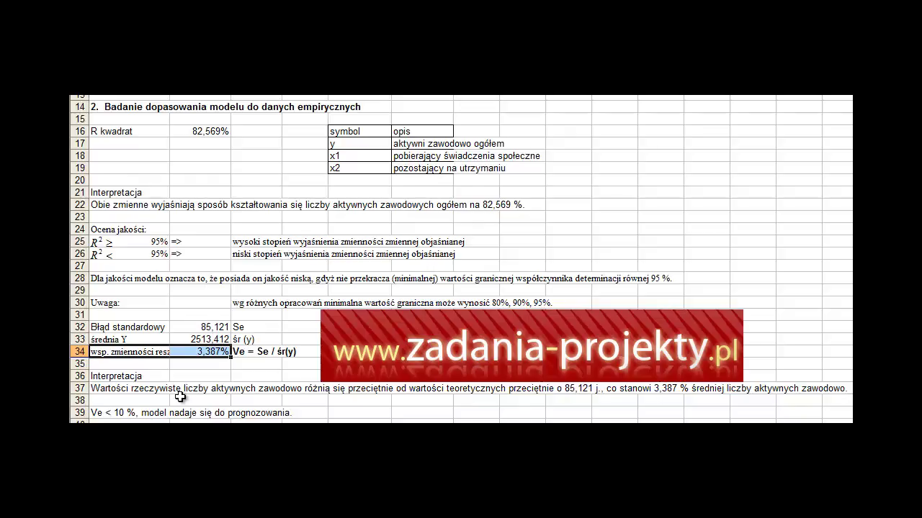
pyautogui.click(199, 129)
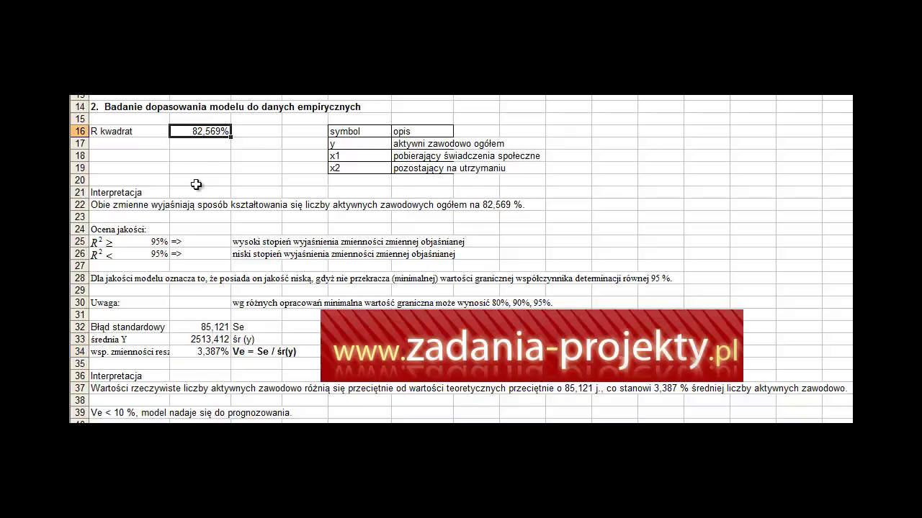